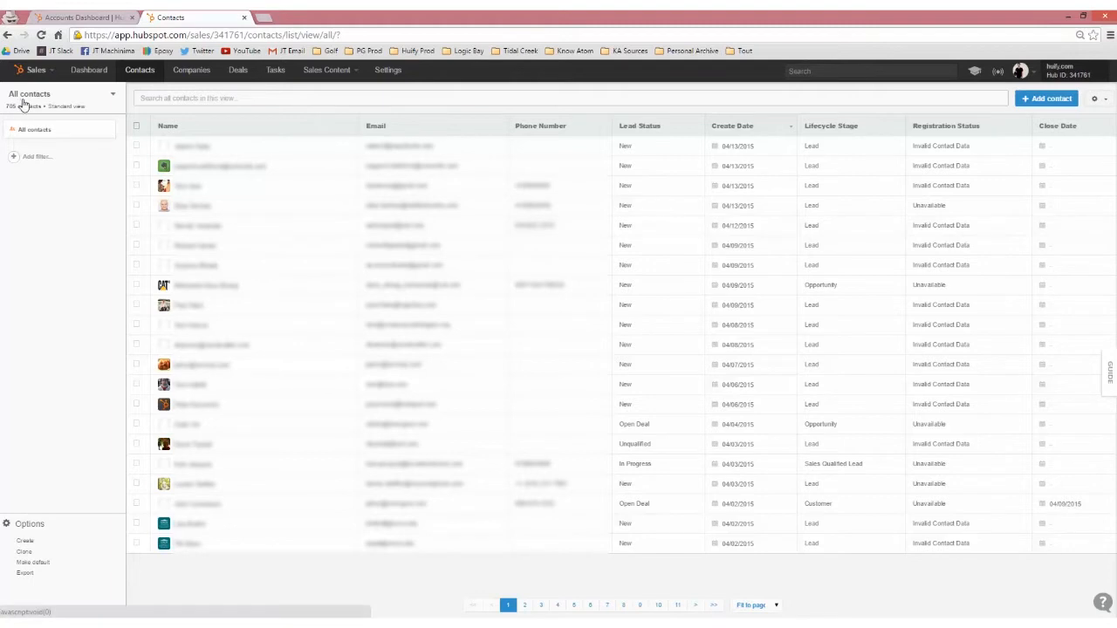
Display the My contacts standard view, and return to the All contacts view.
left_click(111, 96)
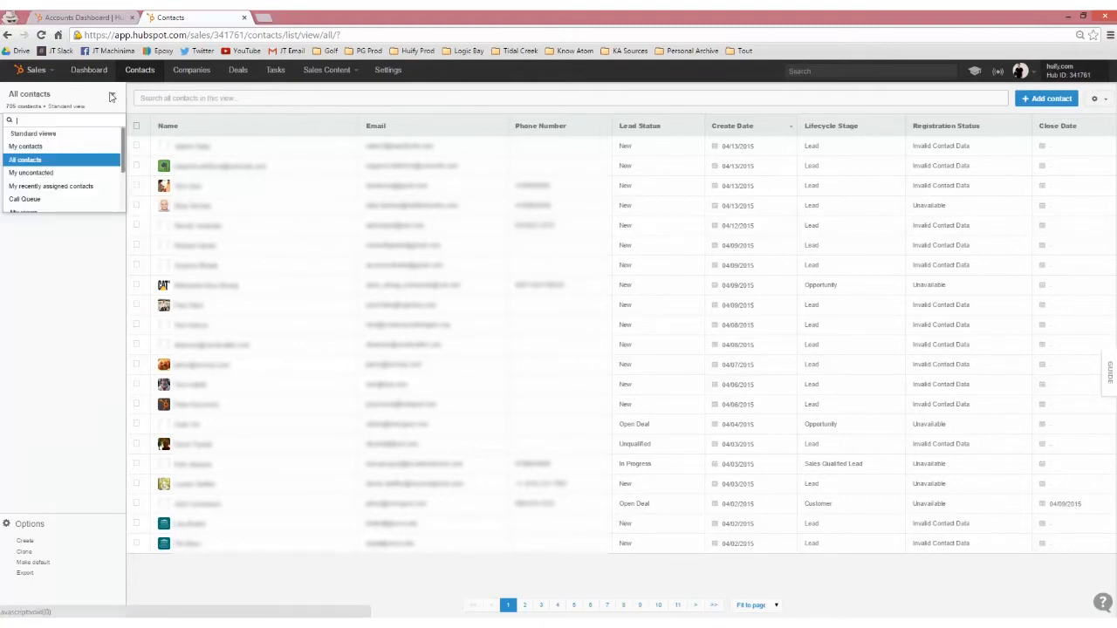
left_click(58, 153)
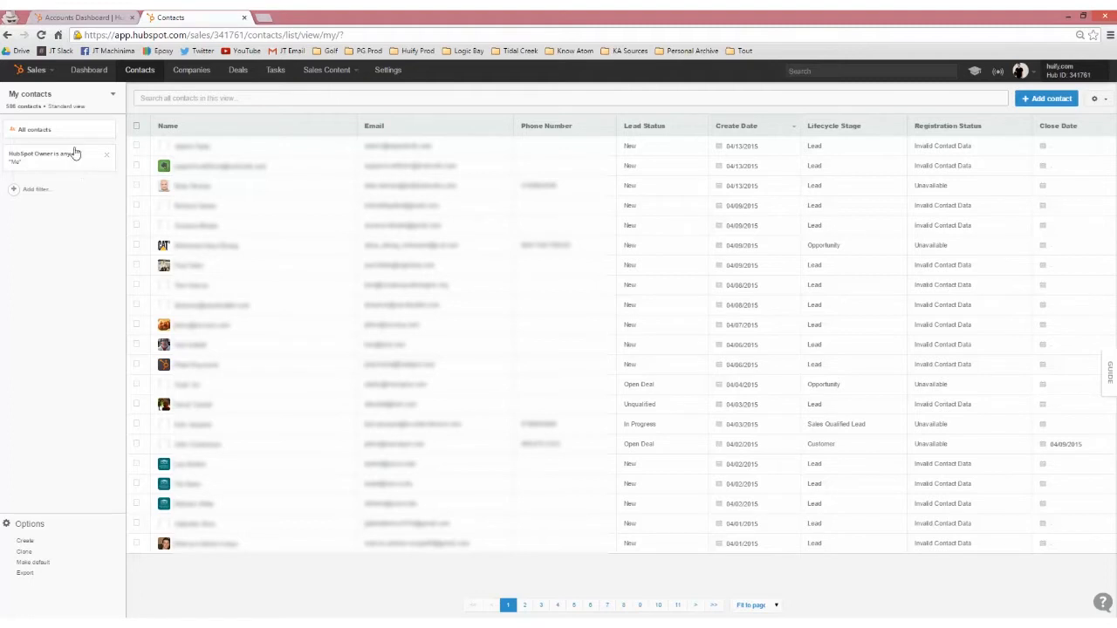
left_click(111, 96)
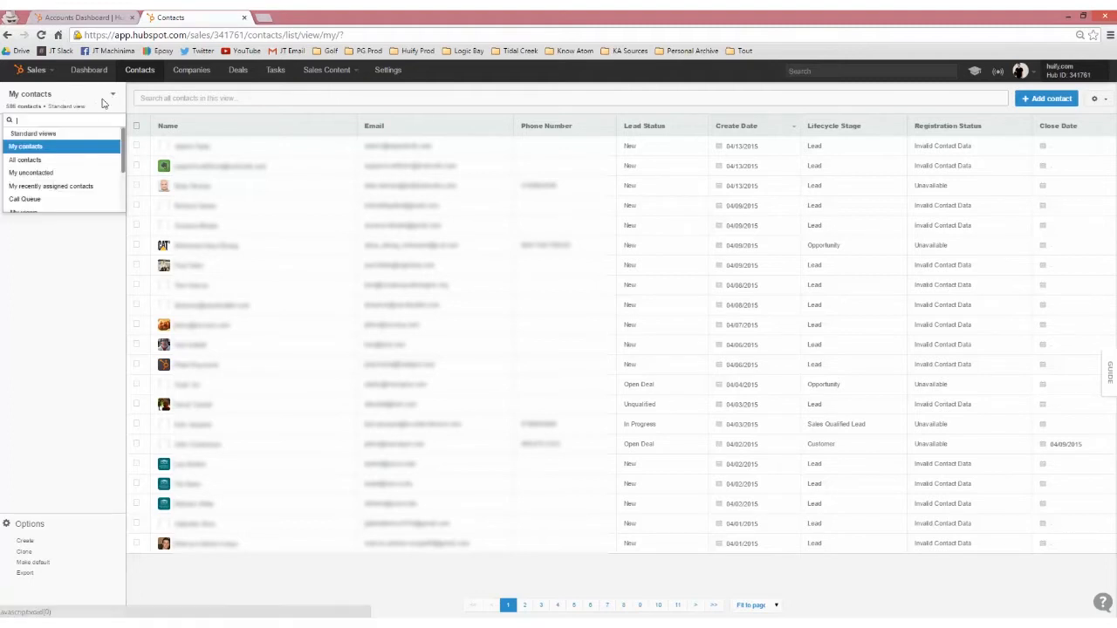
left_click(63, 166)
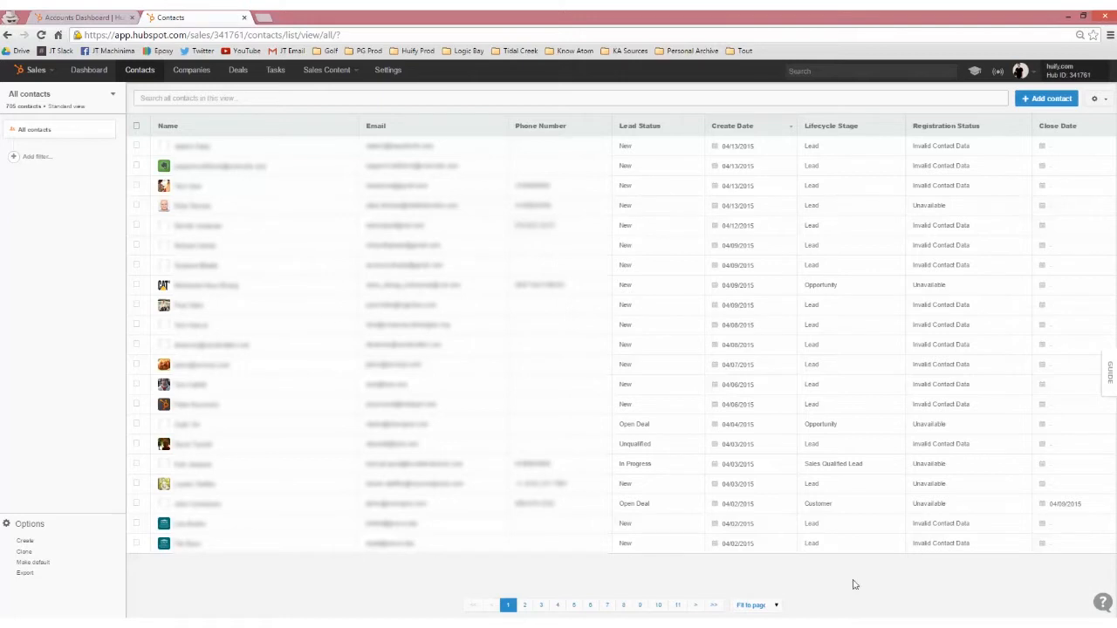
Filter all contacts to those whose Time Last Seen is "This month".
left_click(36, 158)
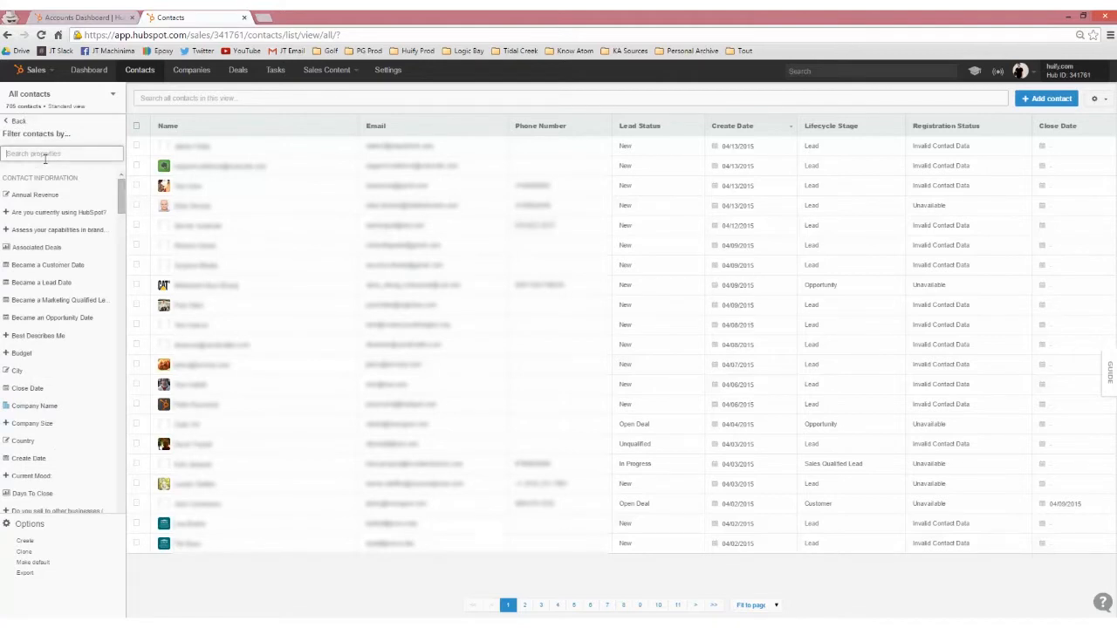
type("time")
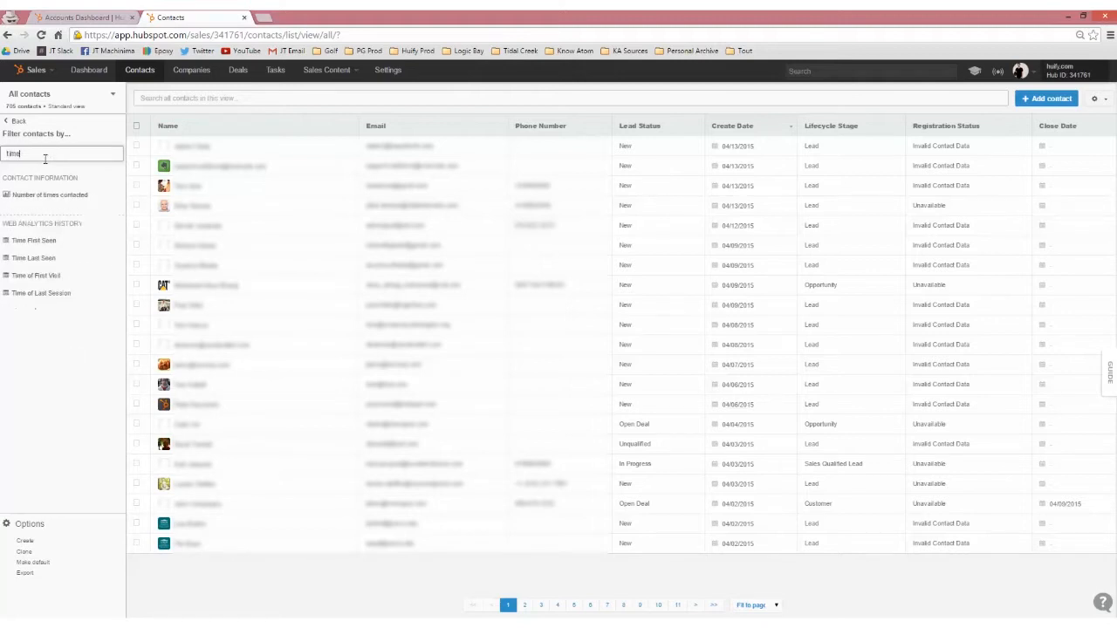
left_click(68, 262)
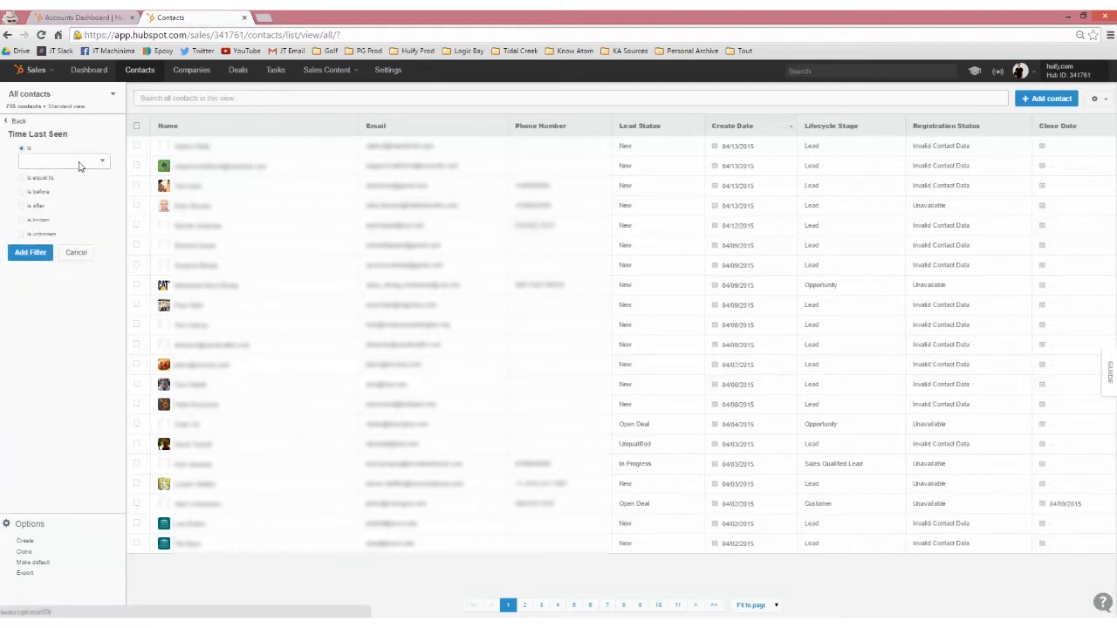
left_click(79, 166)
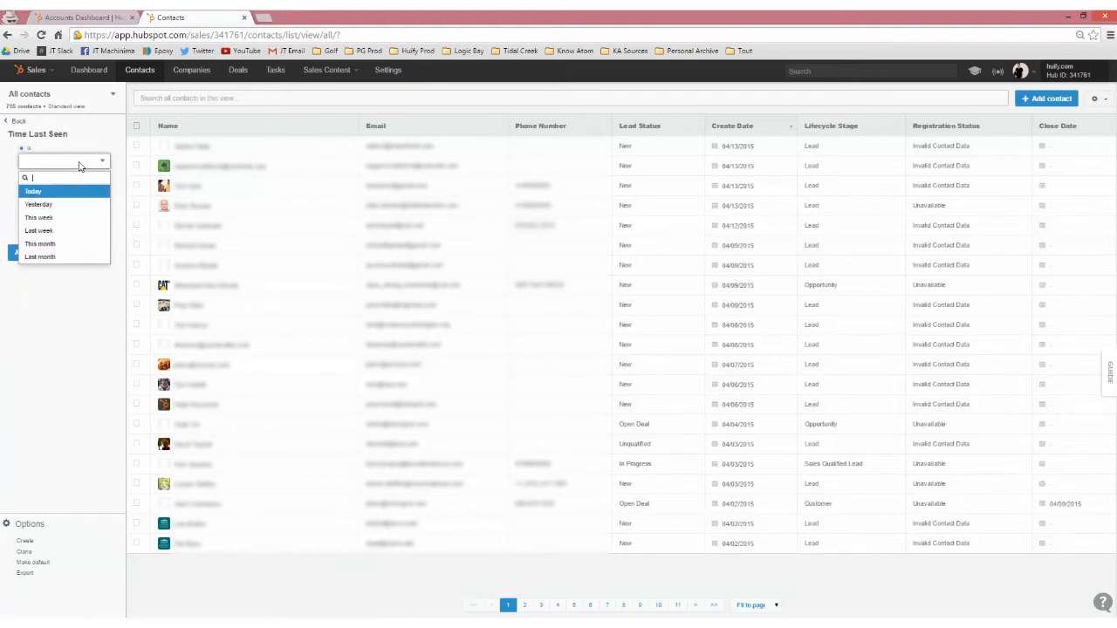
left_click(71, 246)
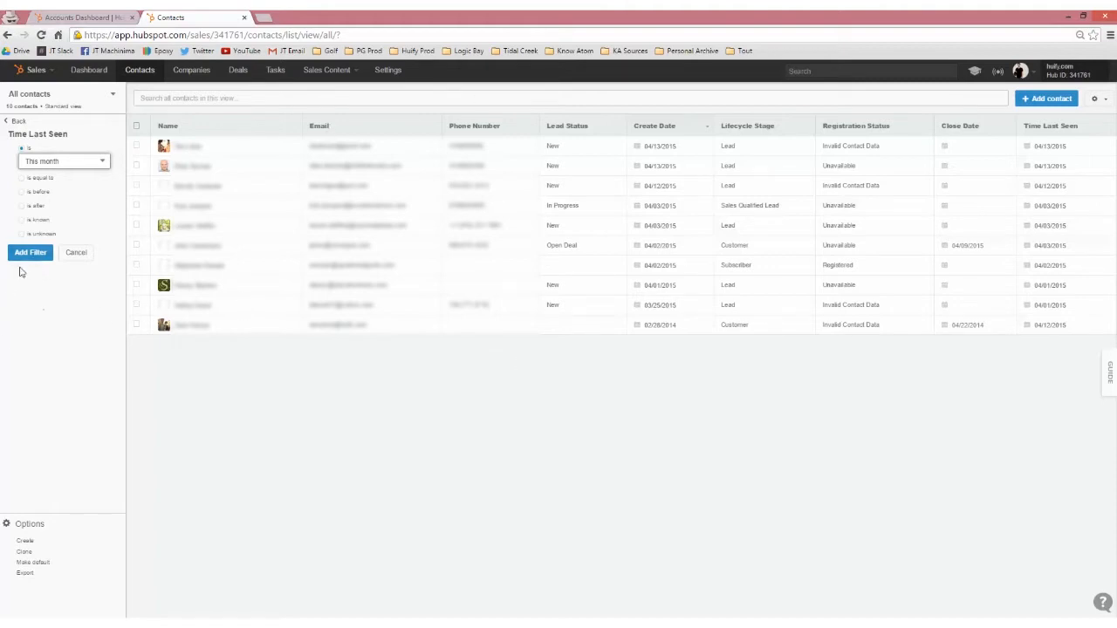
left_click(31, 253)
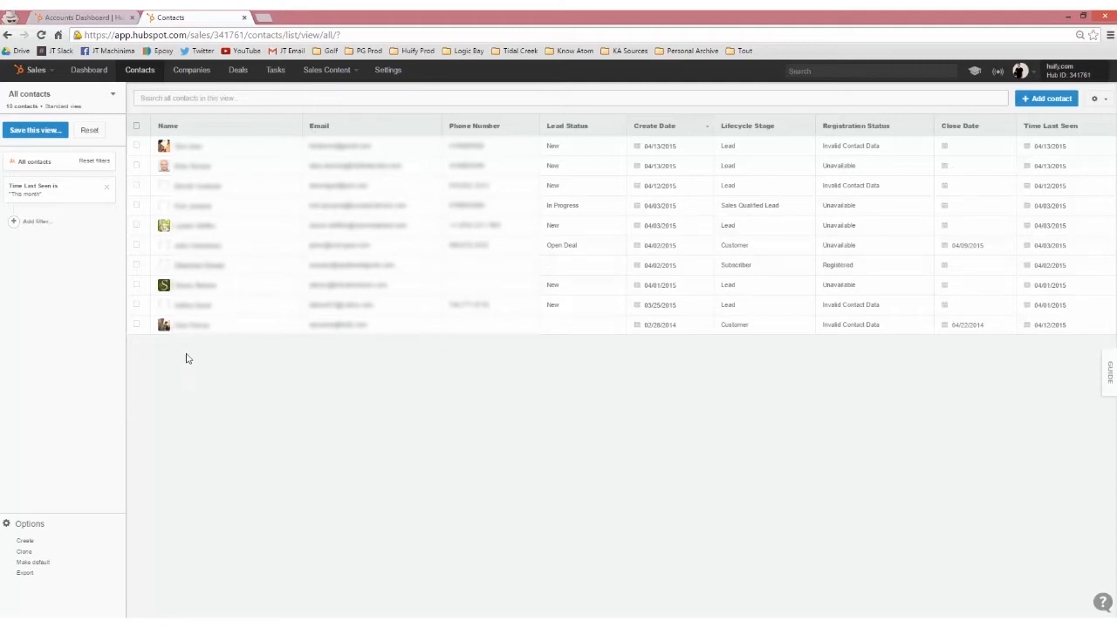
Add a second contact filter requiring Number of Pageviews to be greater than 10.
left_click(38, 223)
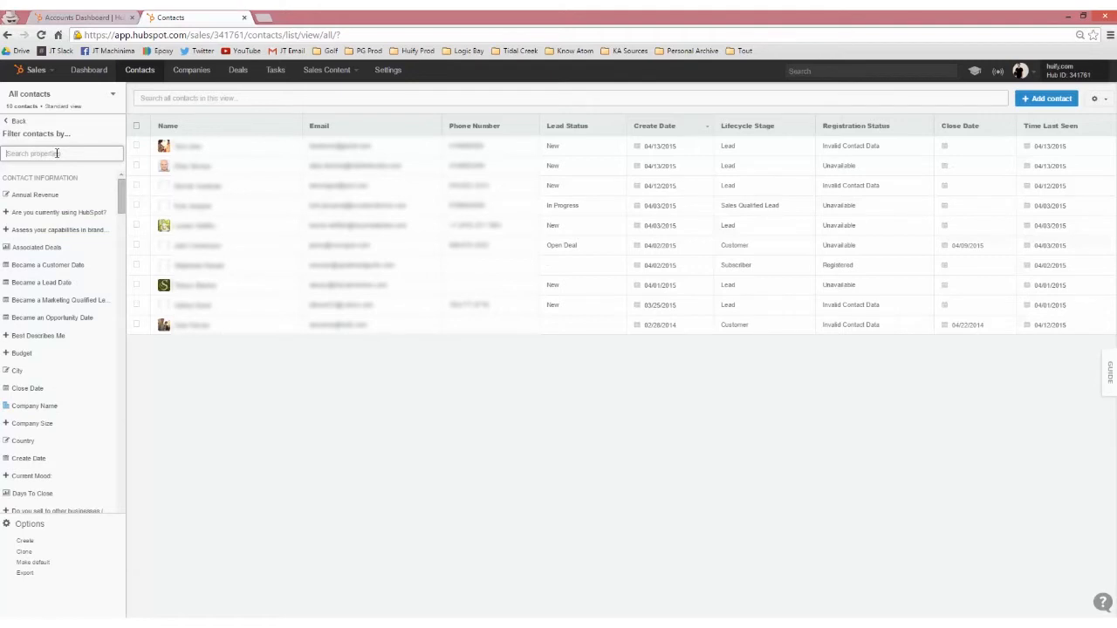
type("page")
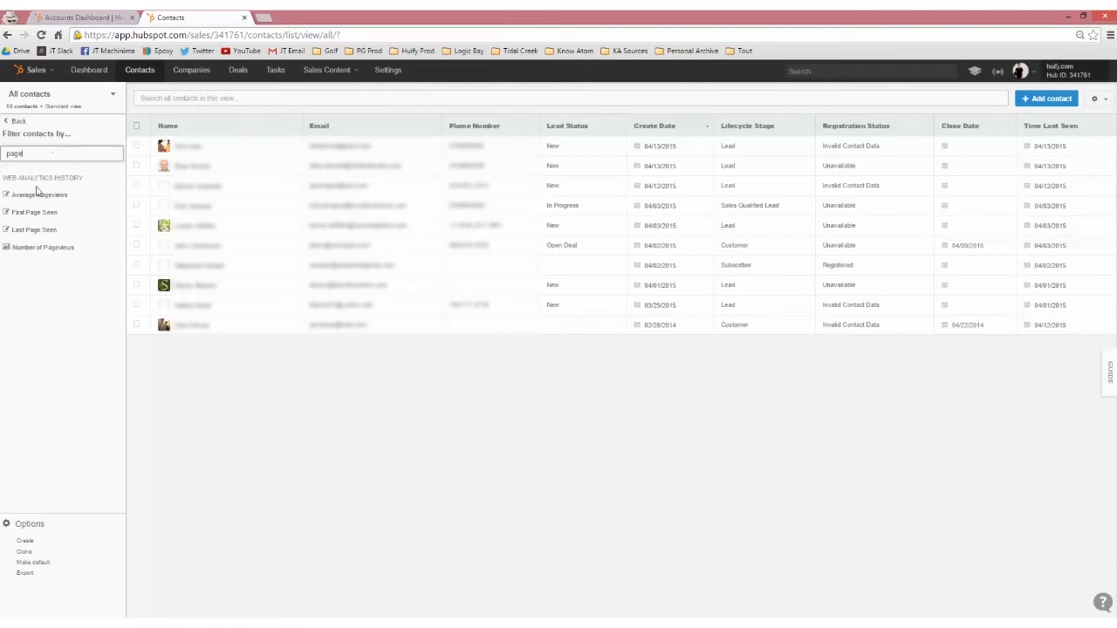
left_click(53, 249)
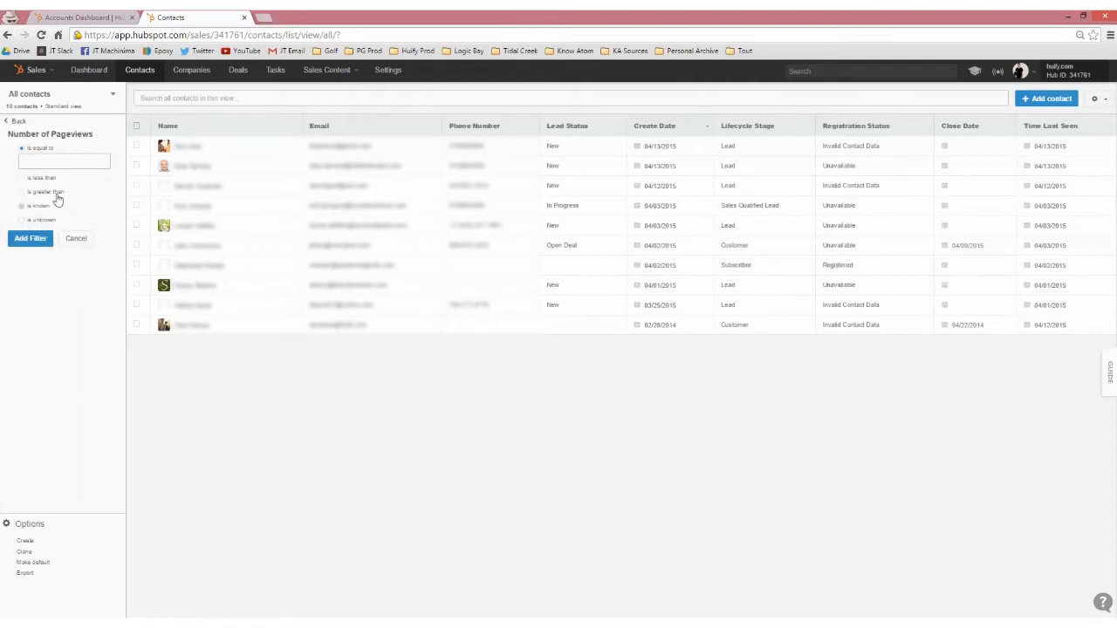
left_click(52, 192)
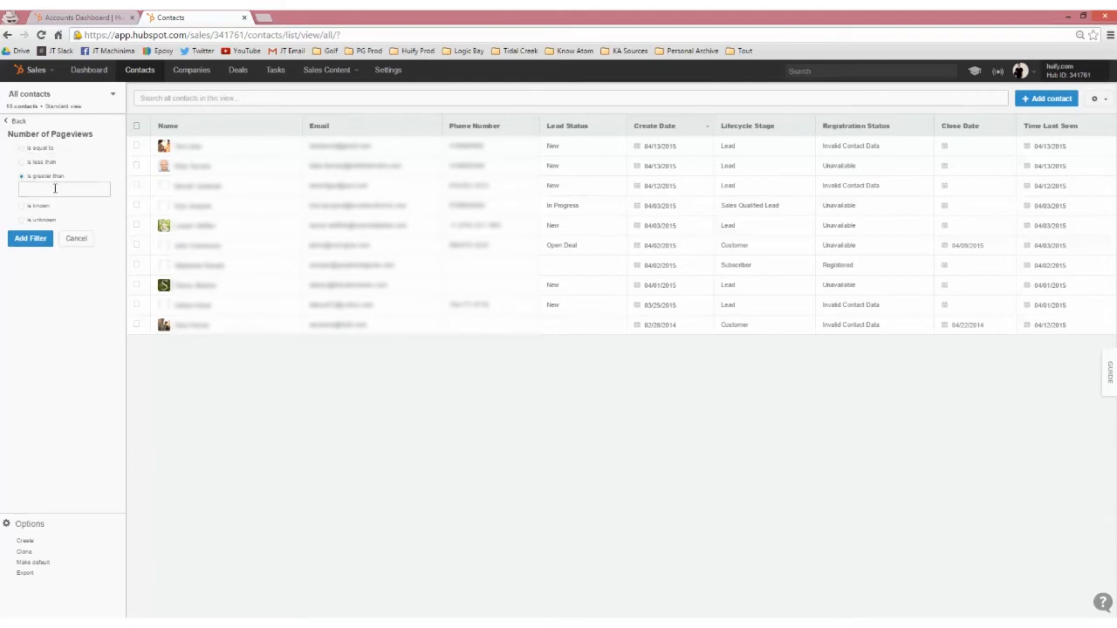
left_click(55, 187)
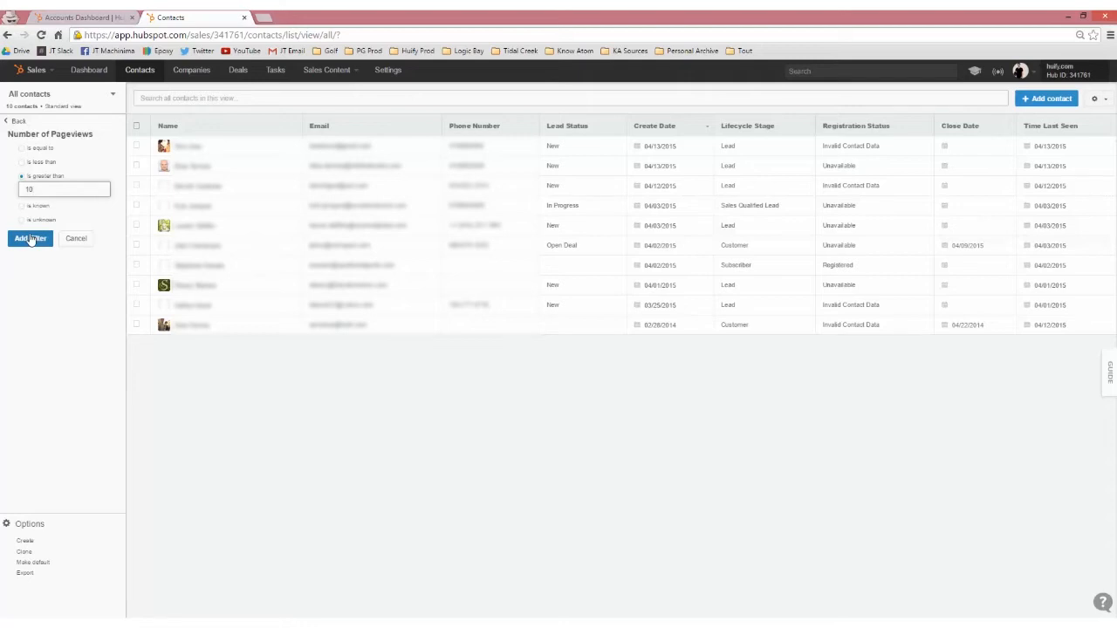
left_click(31, 238)
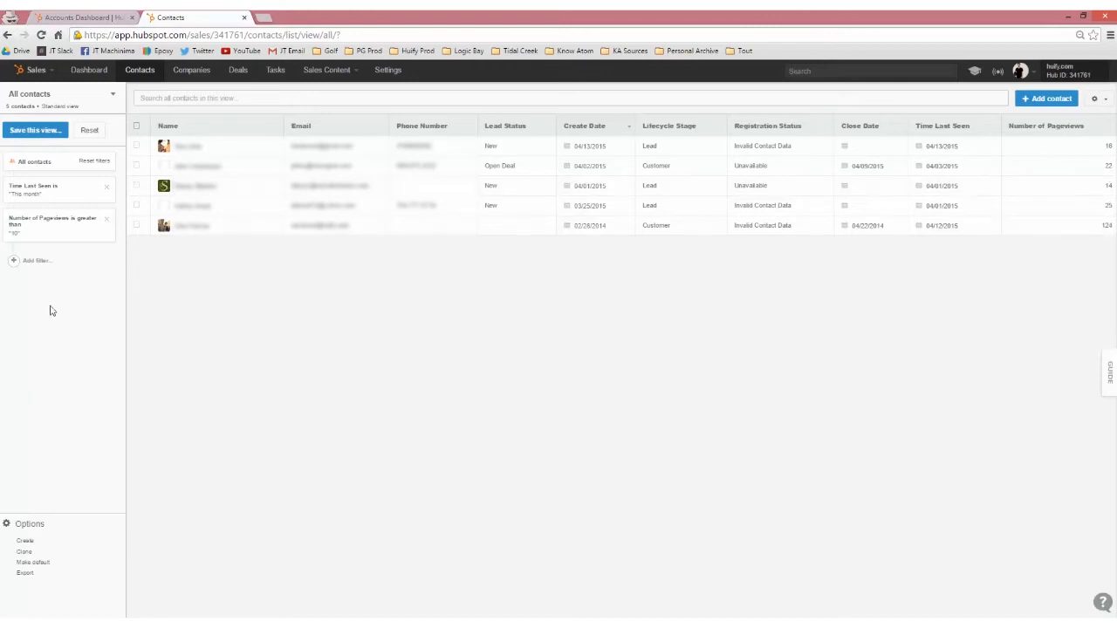
Save the filtered contact list as a shared view named "10+ Views This Month".
left_click(39, 131)
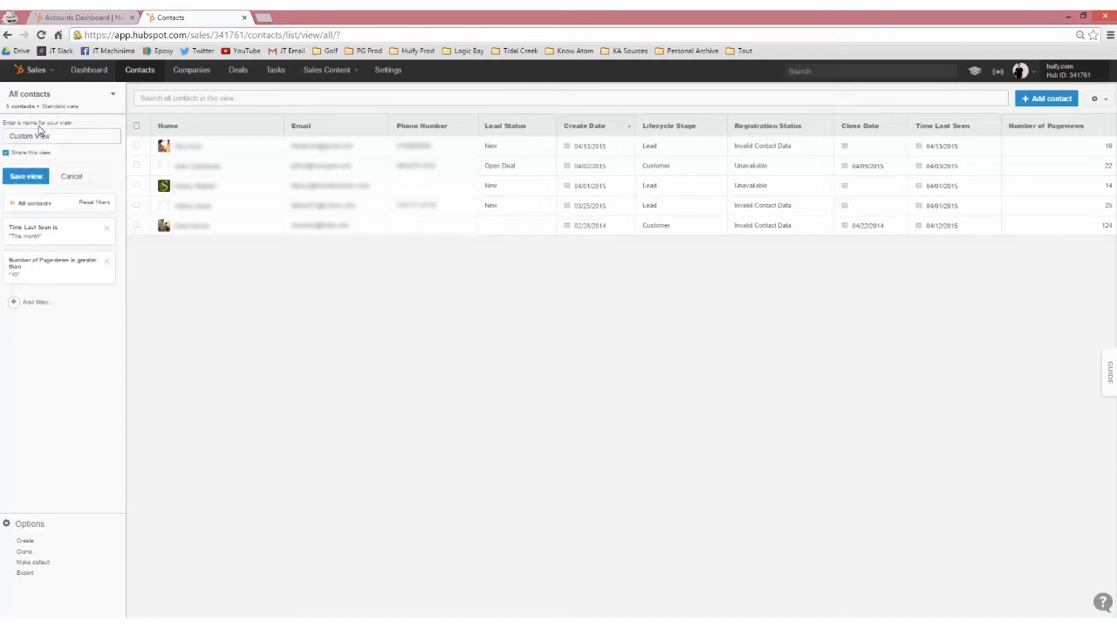
triple_click(58, 135)
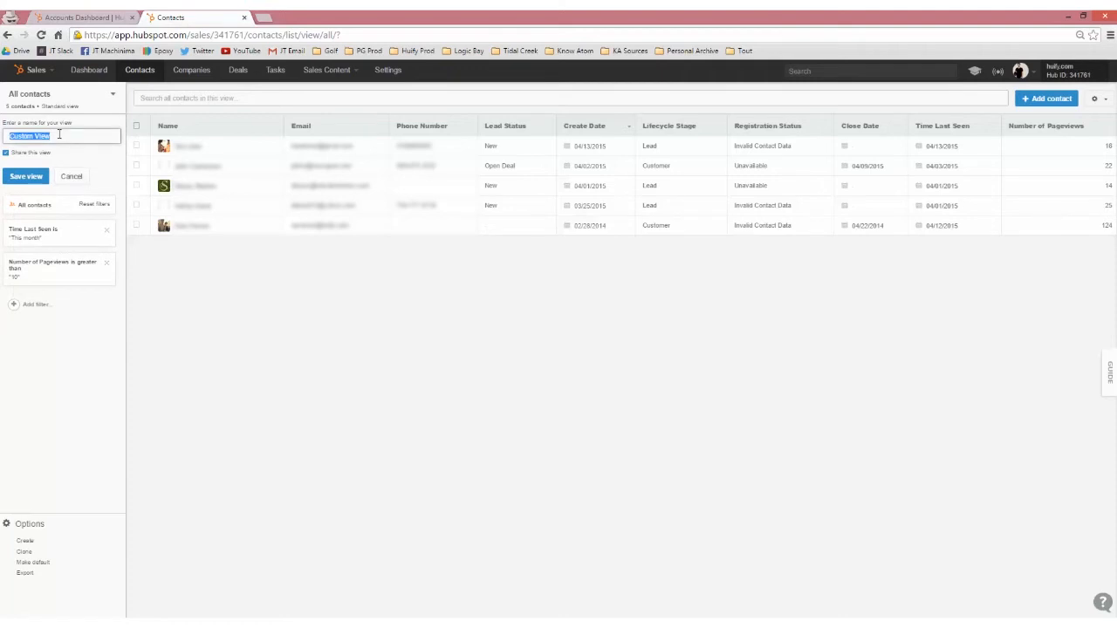
type("10+ Views This Month")
left_click(33, 179)
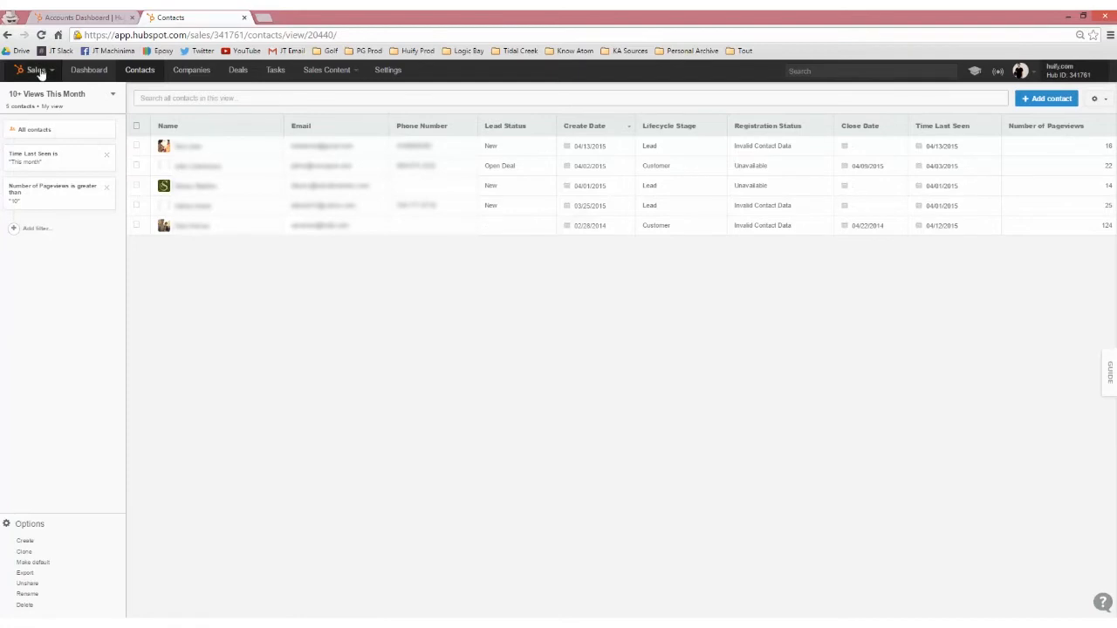
Check the similarly named saved view "10+ Views this Month", and return to the new "10+ Views This Month" view.
left_click(111, 95)
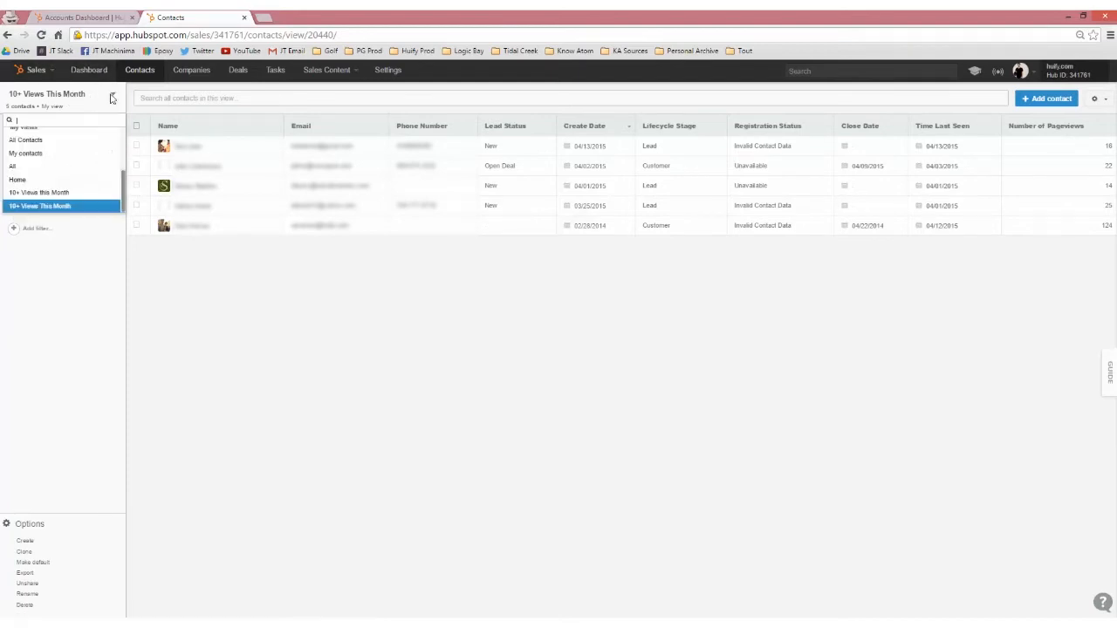
left_click(64, 195)
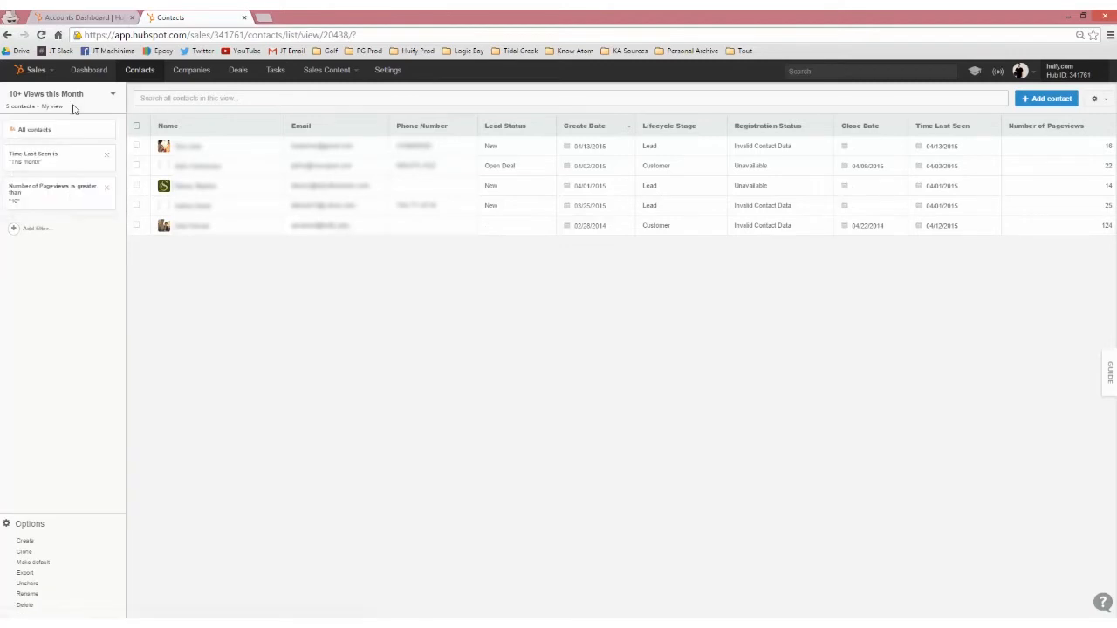
left_click(84, 98)
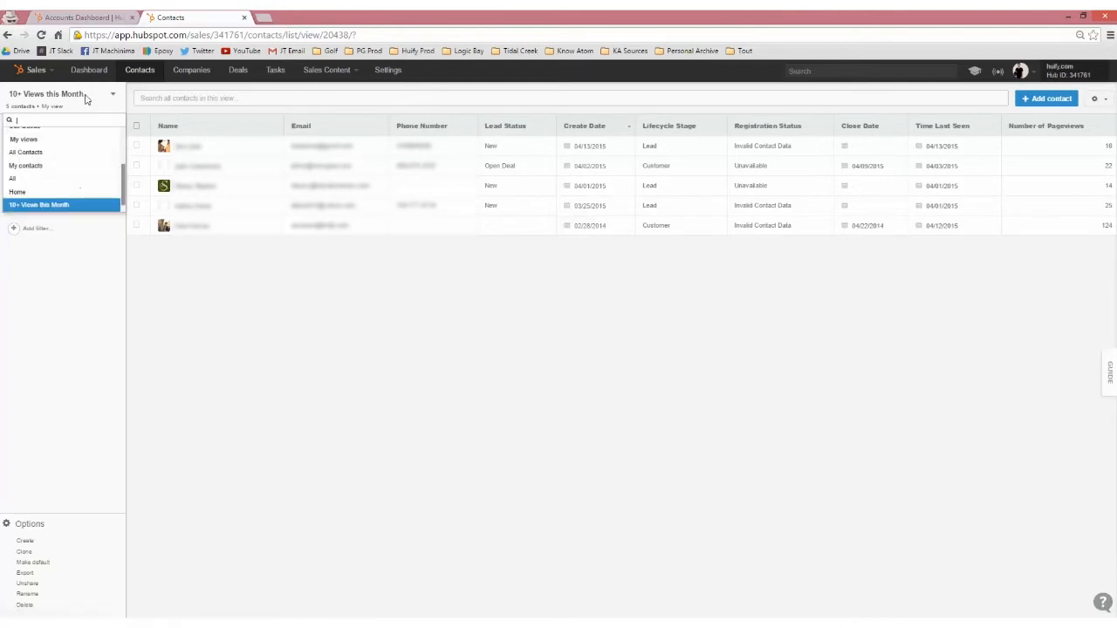
left_click(40, 206)
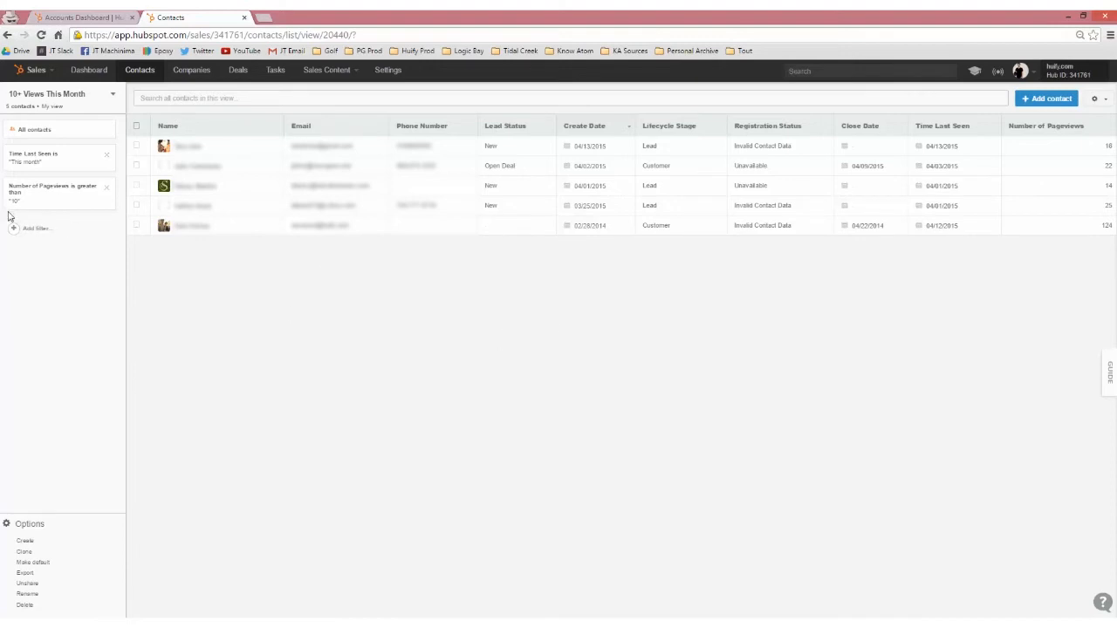
Browse the contact properties available for additional filters without adding one to the view.
left_click(31, 234)
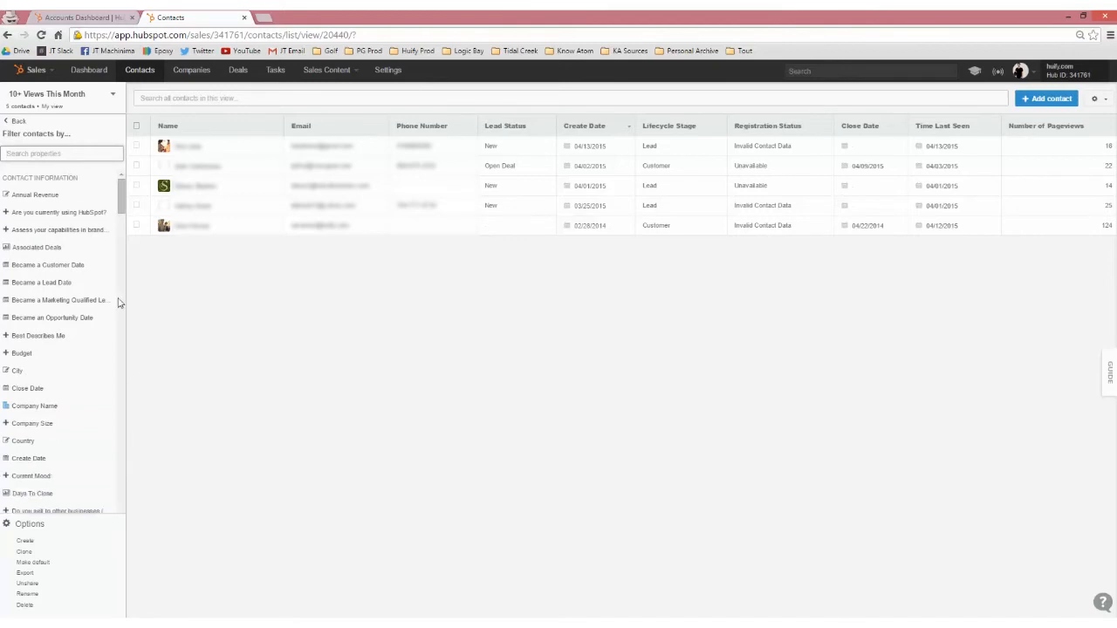
scroll(43, 249, "down", 2)
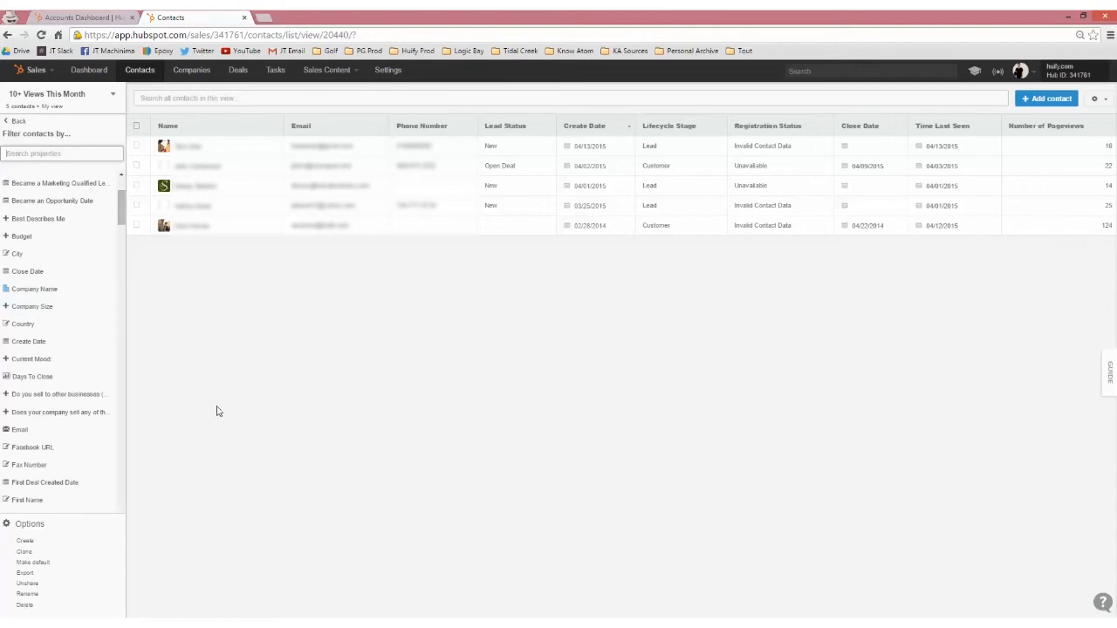
left_click(12, 124)
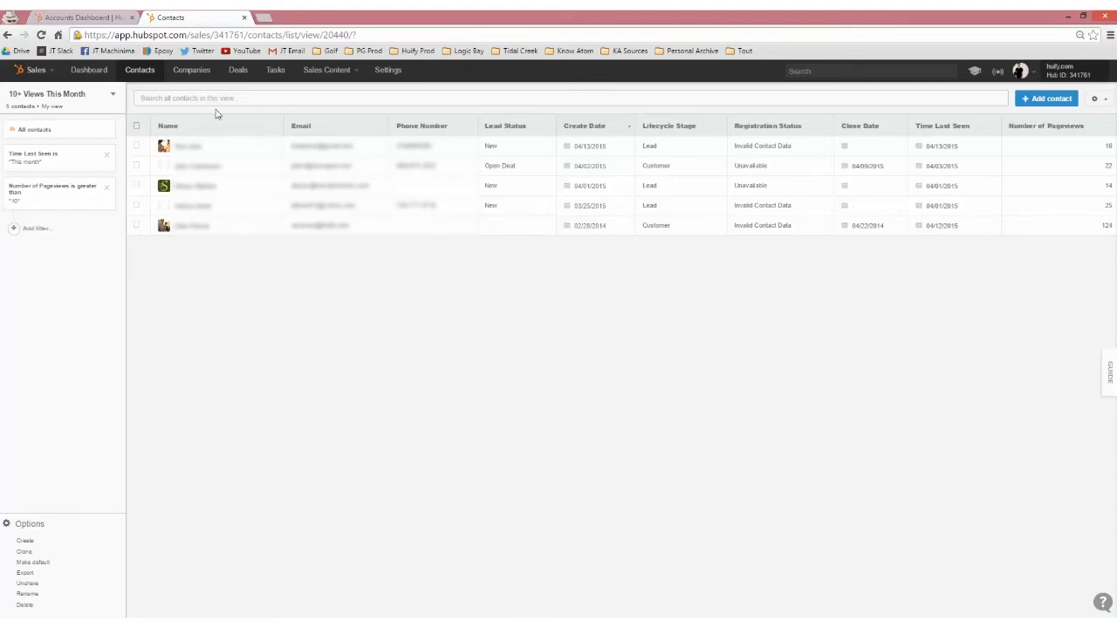
Go to the companies list and filter it to companies whose Is Public property is equal to True.
left_click(193, 71)
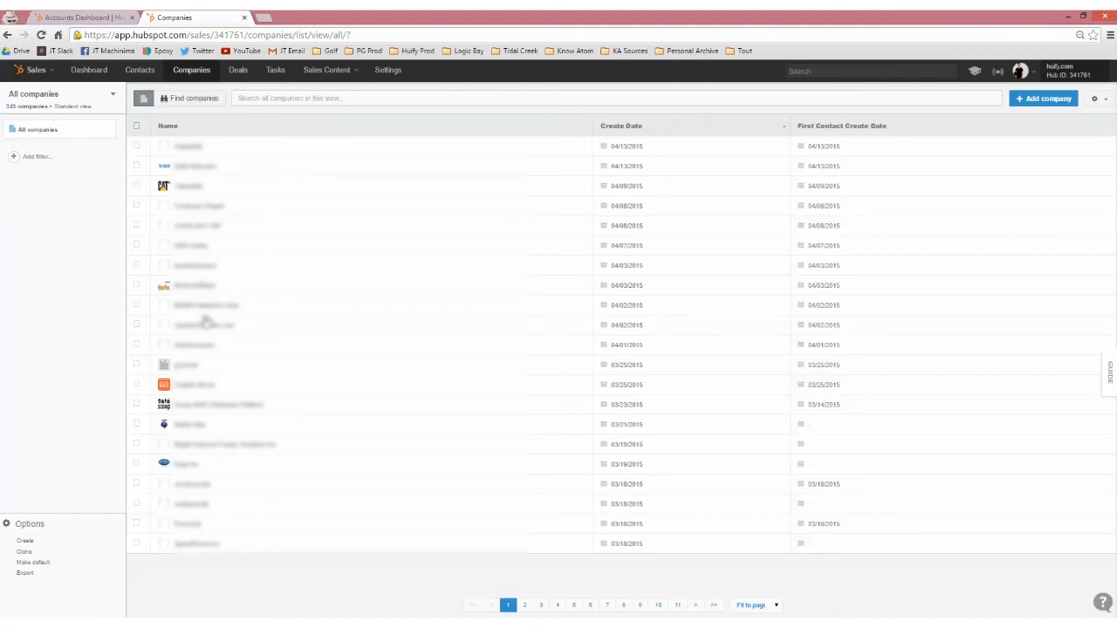
left_click(35, 157)
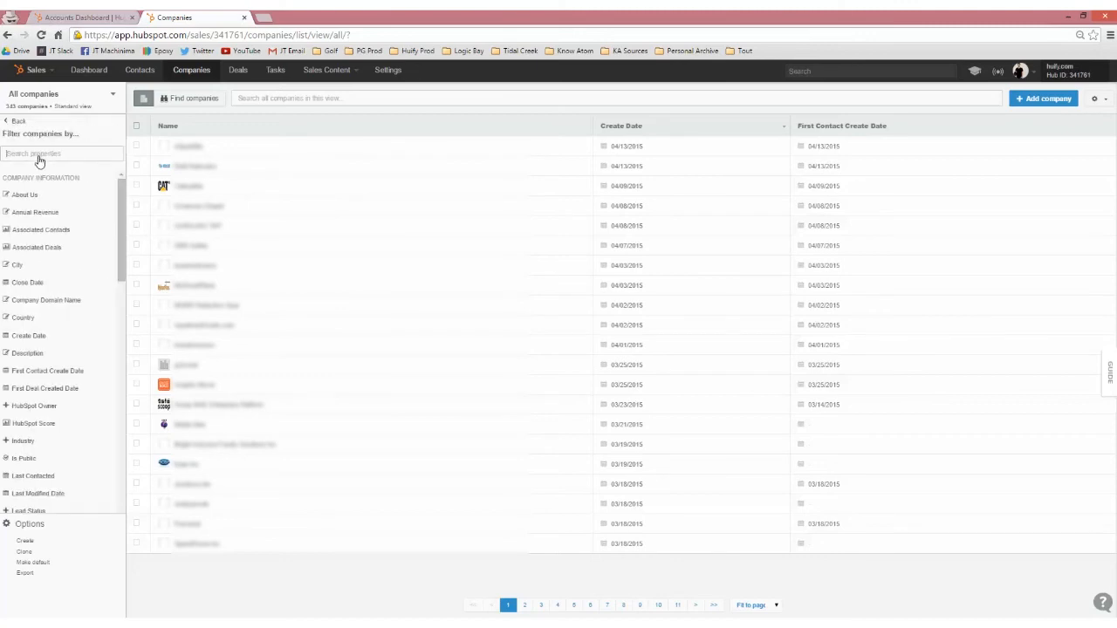
left_click(57, 459)
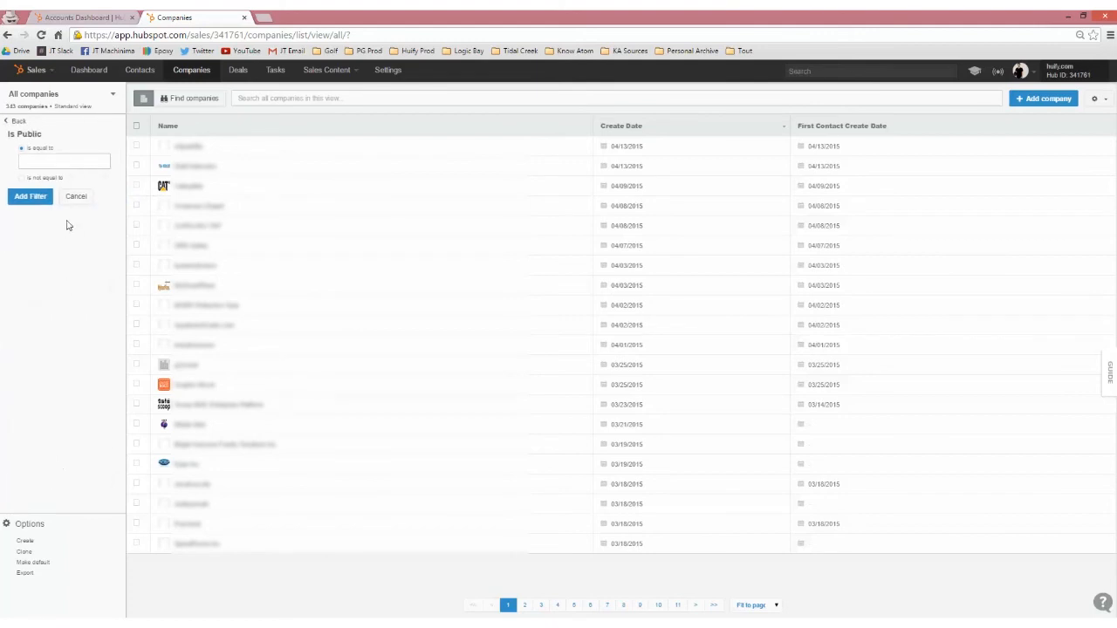
left_click(63, 165)
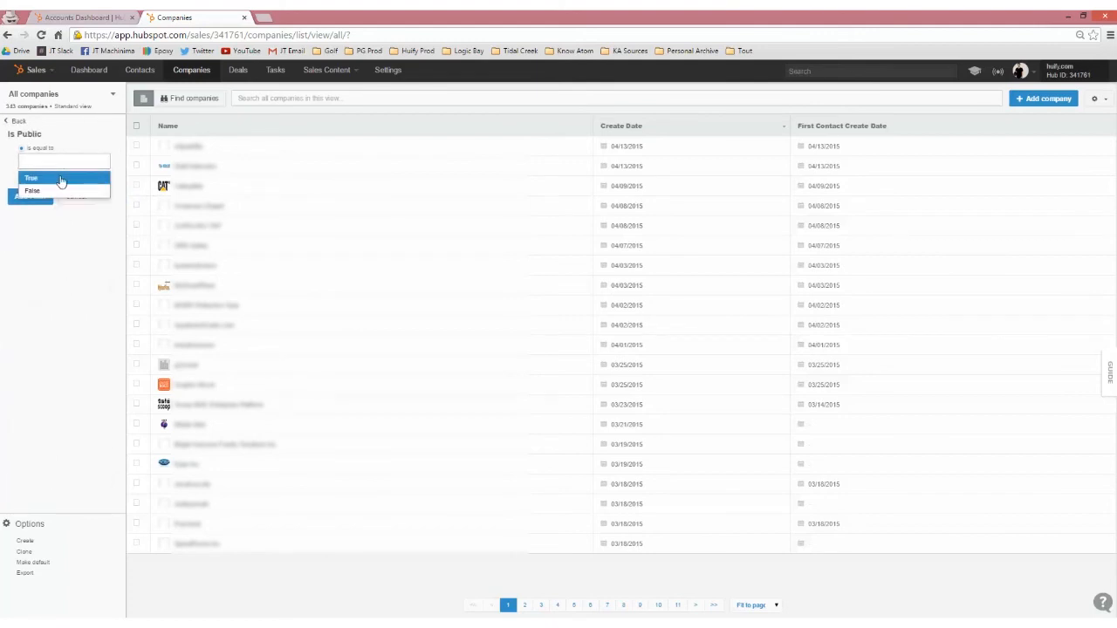
left_click(61, 186)
left_click(32, 198)
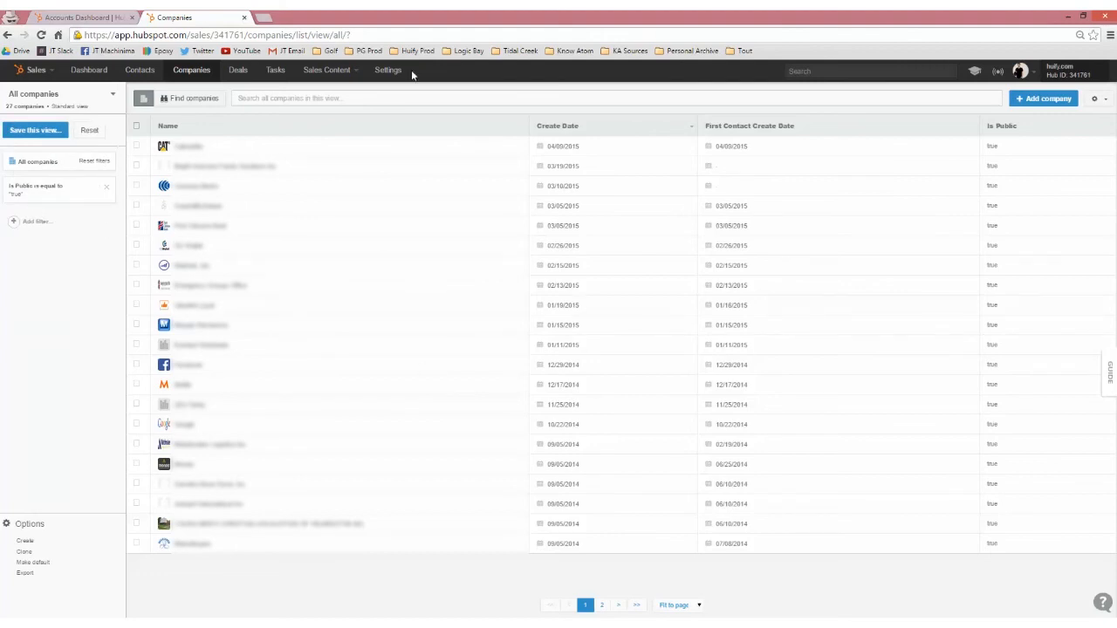
Save the filtered company list as a shared view named "Public Companies".
left_click(34, 130)
triple_click(47, 137)
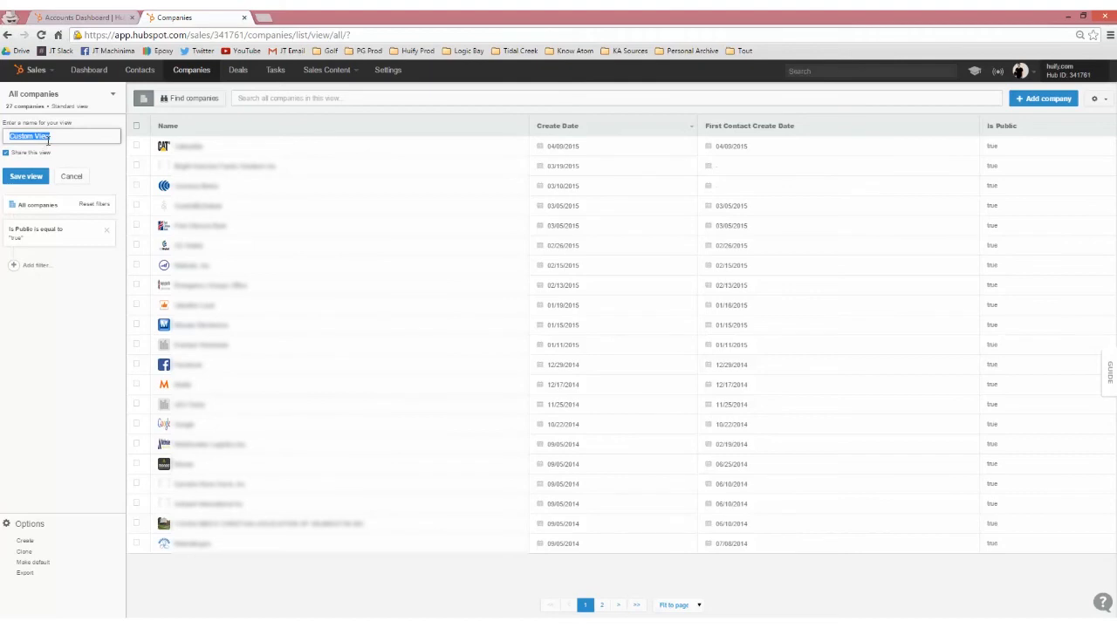
type("F")
left_click(25, 176)
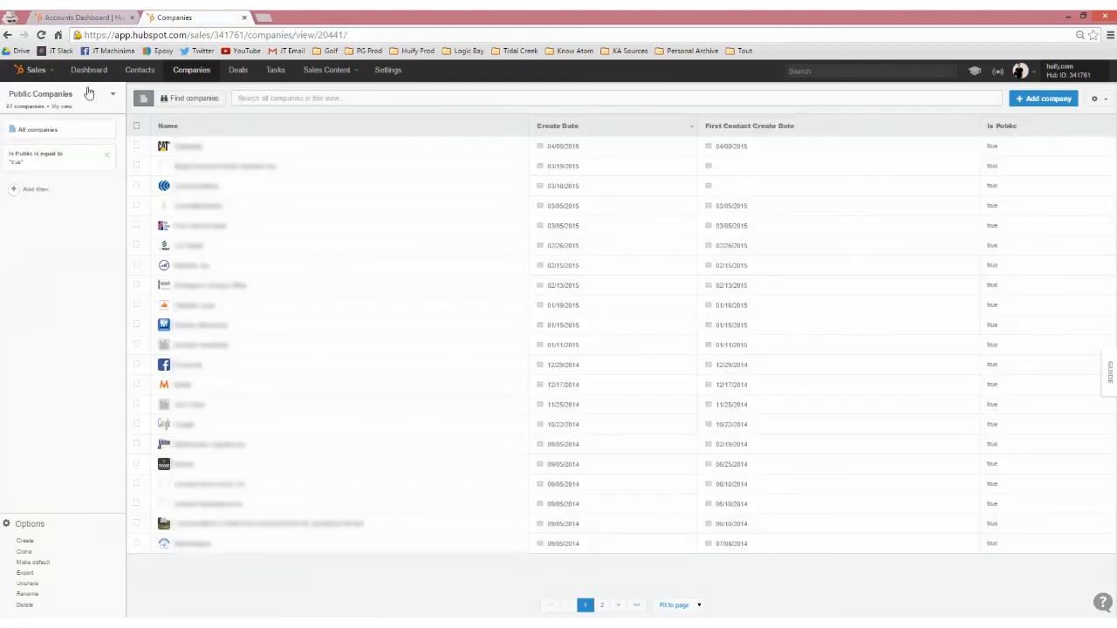